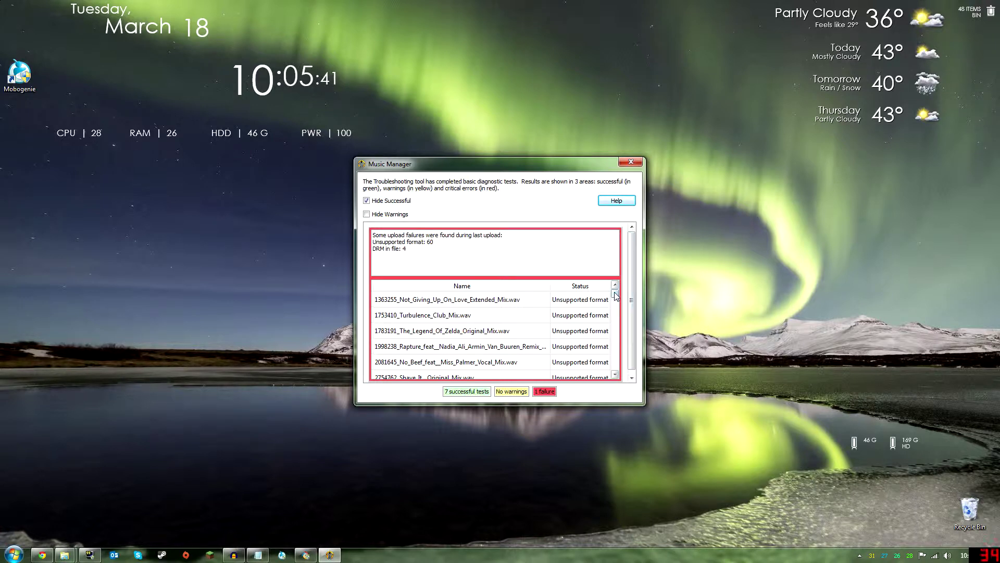
# Review the files that failed to upload in the Music Manager diagnostic results and close the results window
pyautogui.moveTo(615, 294); pyautogui.dragTo(616, 313)
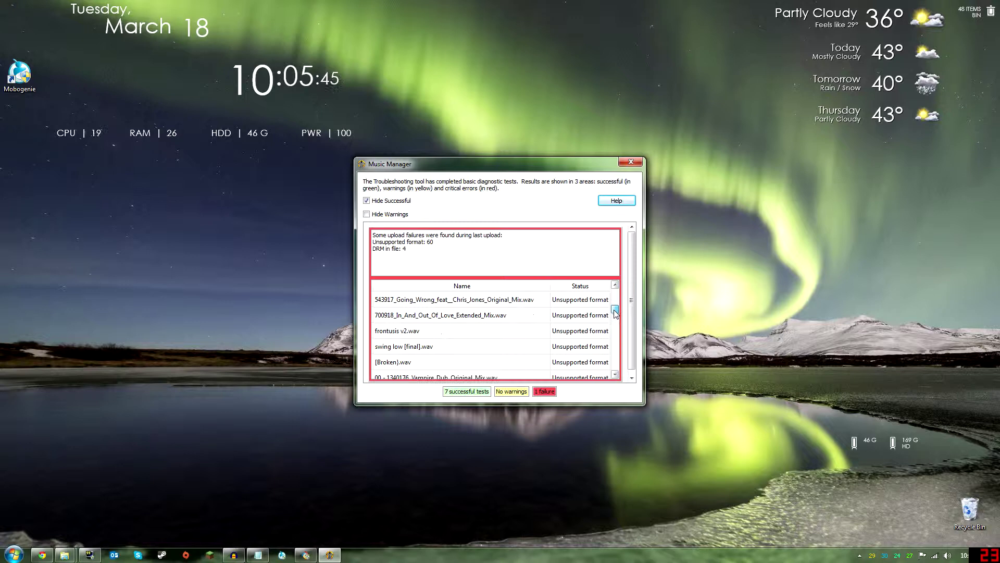
pyautogui.click(630, 161)
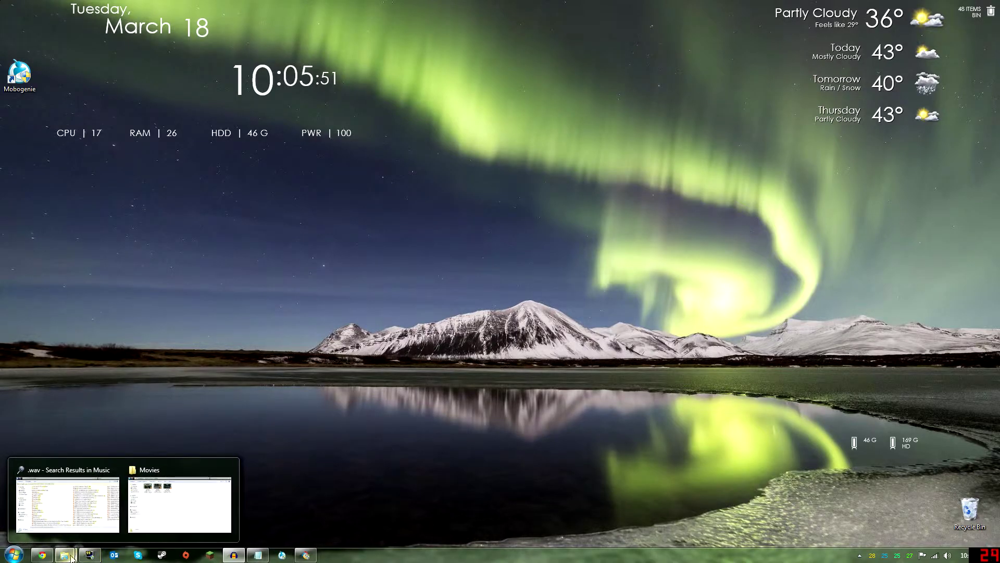
# Switch to Chrome to view the SUPER 2014 Build 60 download page and minimize the browser
pyautogui.click(42, 556)
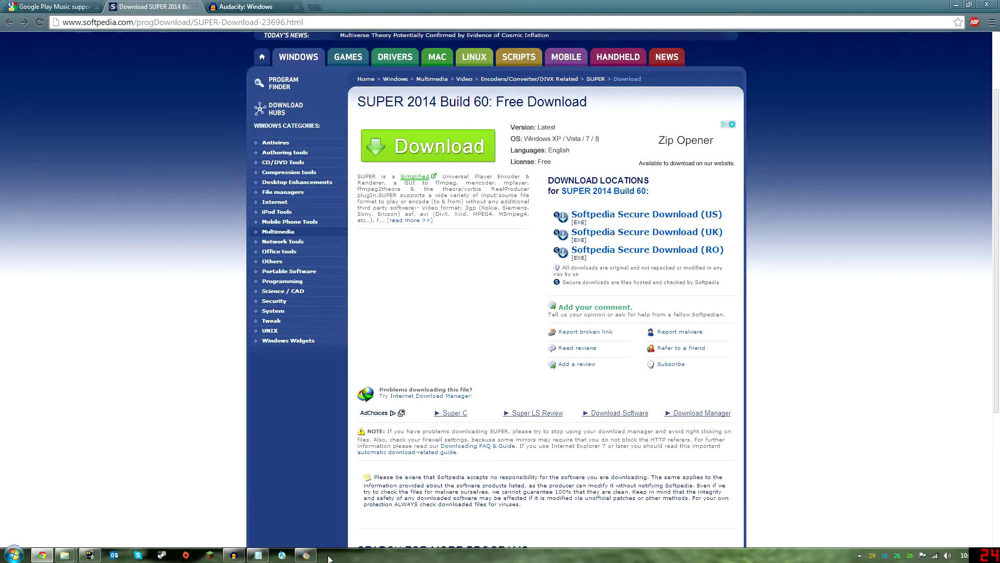
pyautogui.click(959, 6)
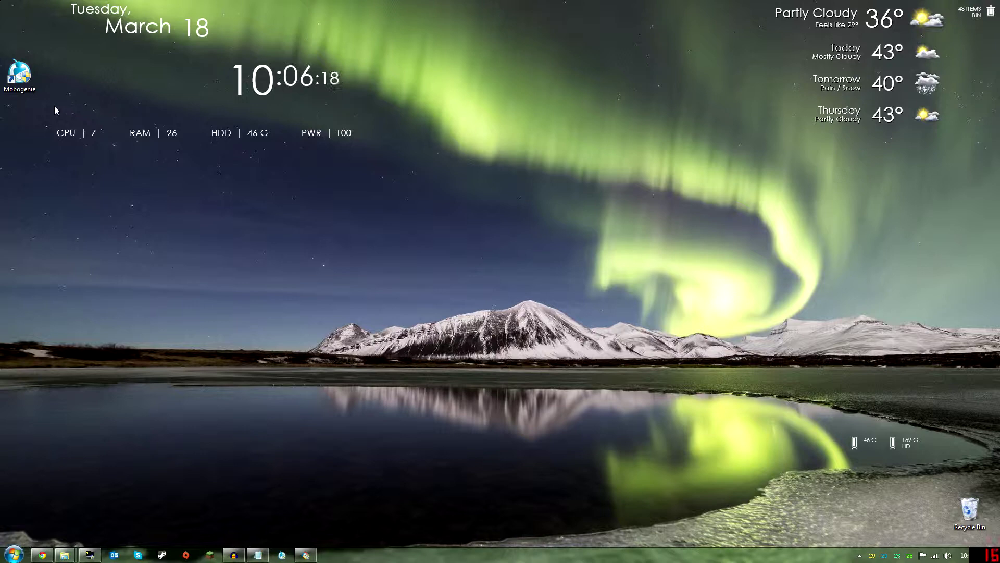
# Find Mobogenie among the installed programs in Programs and Features and close the window
pyautogui.moveTo(54, 111); pyautogui.dragTo(1, 25)
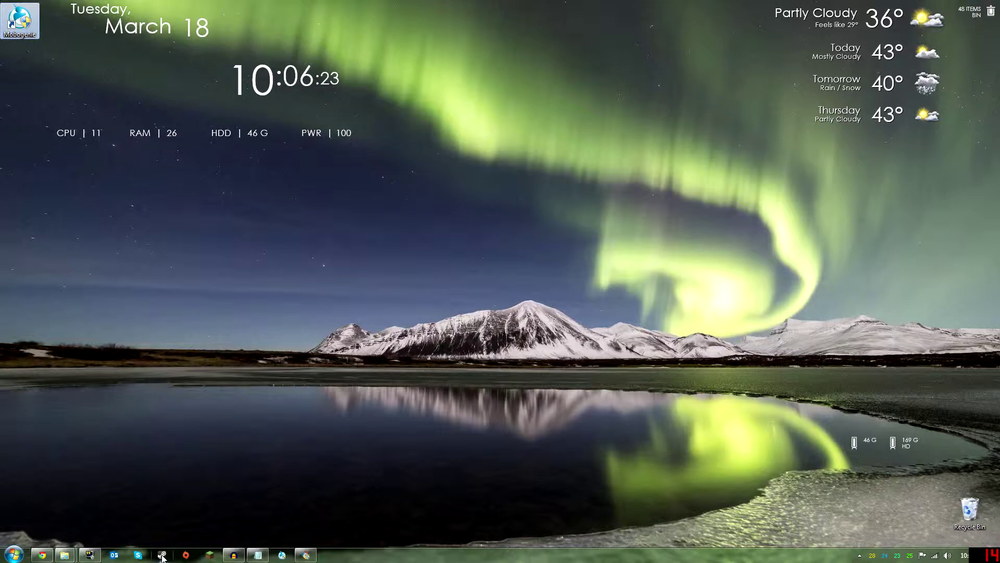
pyautogui.click(14, 554)
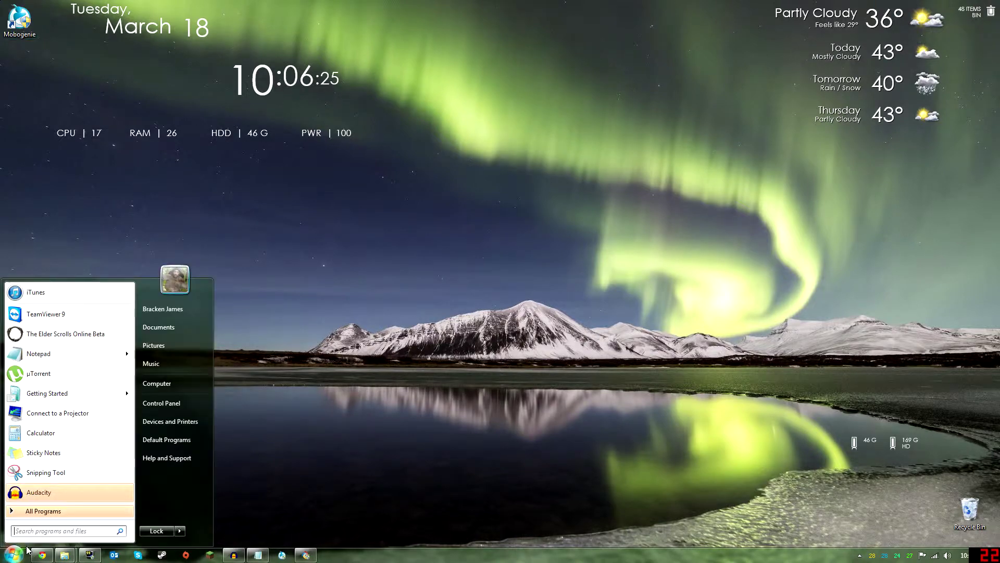
pyautogui.click(179, 386)
pyautogui.click(504, 69)
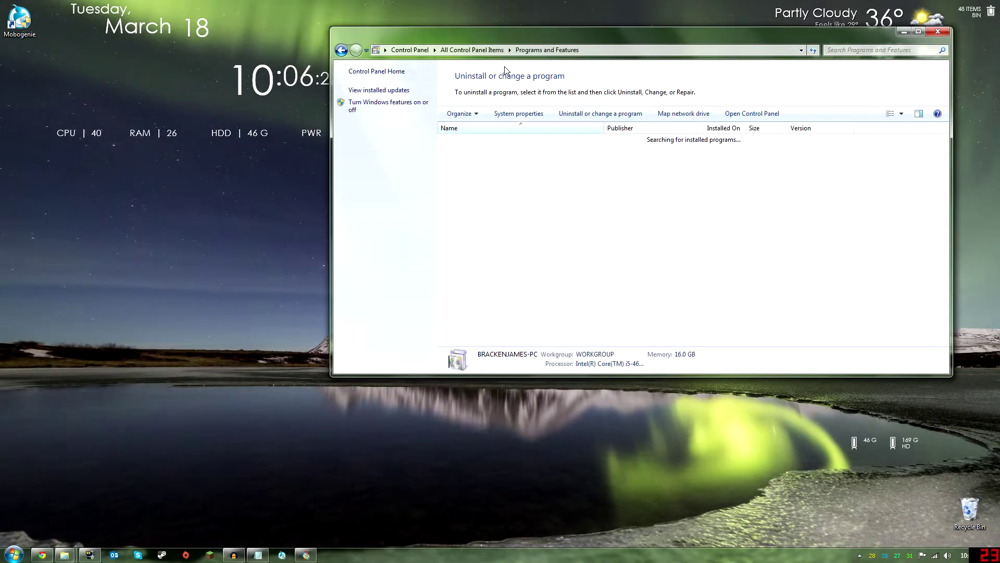
pyautogui.scroll(-3, 499, 233)
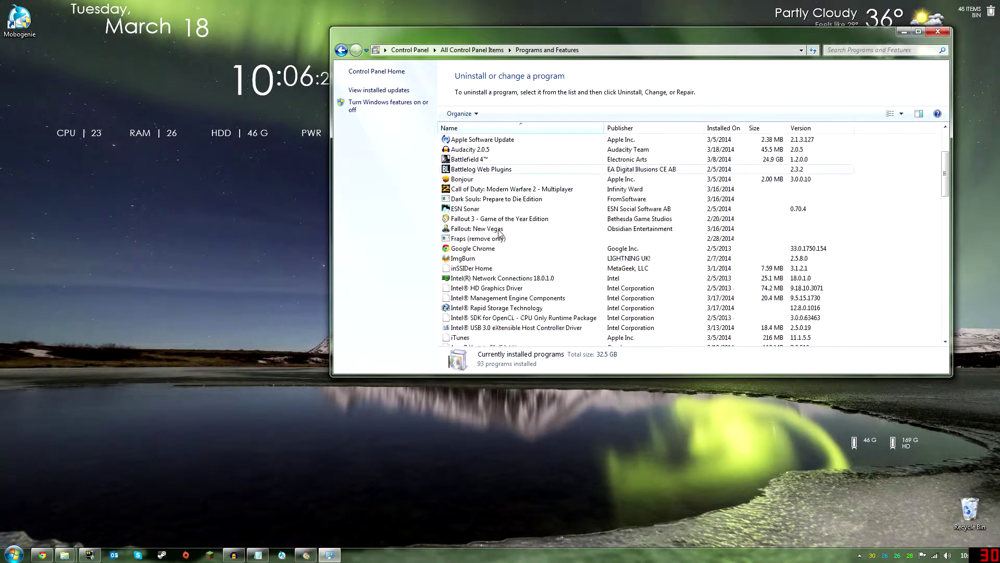
pyautogui.scroll(-4, 499, 233)
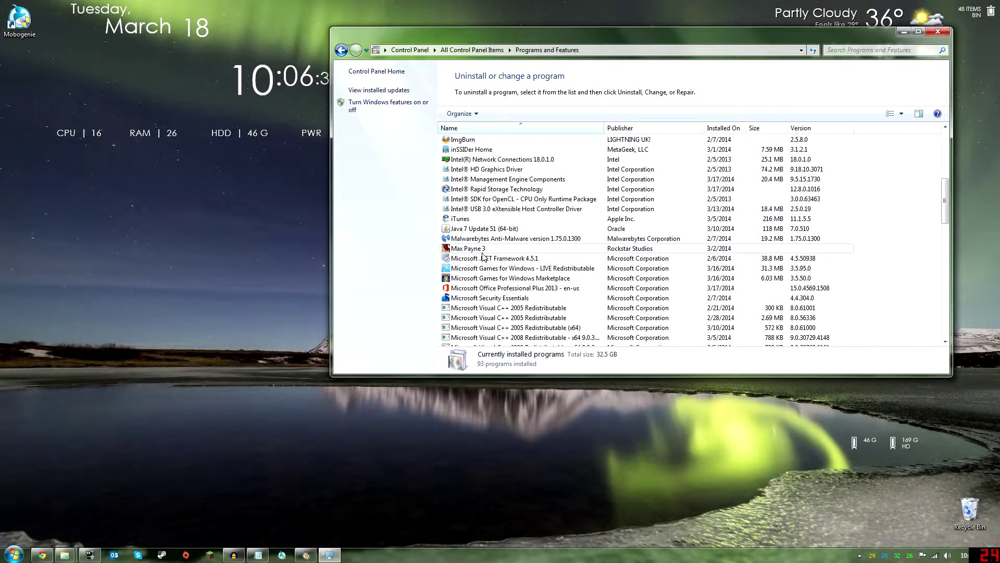
pyautogui.scroll(-5, 477, 268)
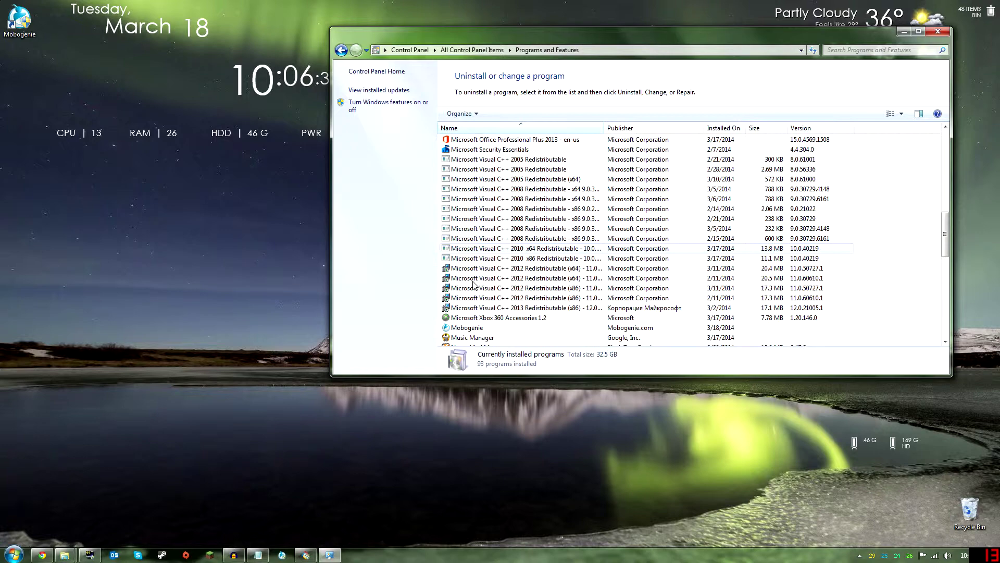
pyautogui.scroll(-4, 473, 284)
pyautogui.click(467, 208)
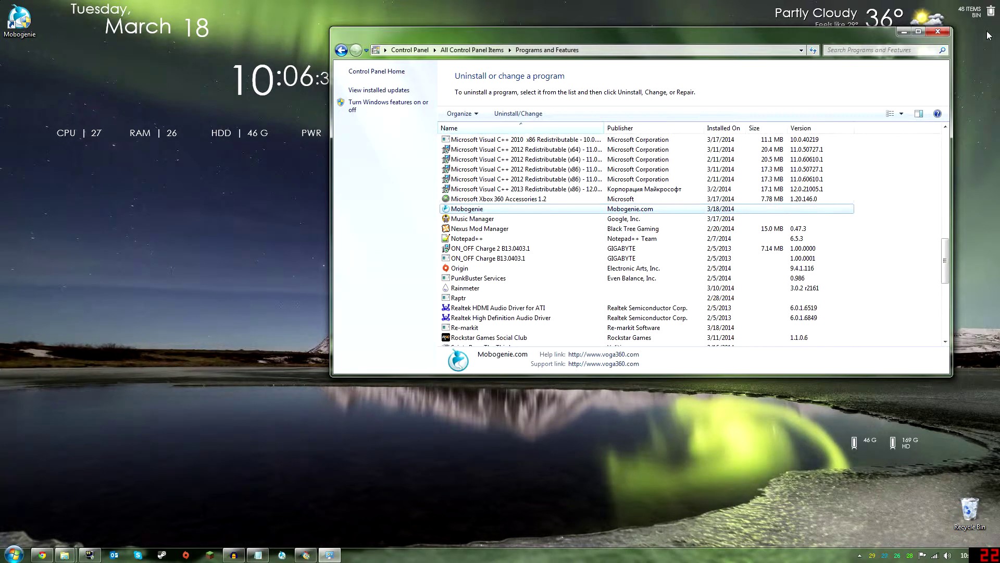
pyautogui.click(938, 32)
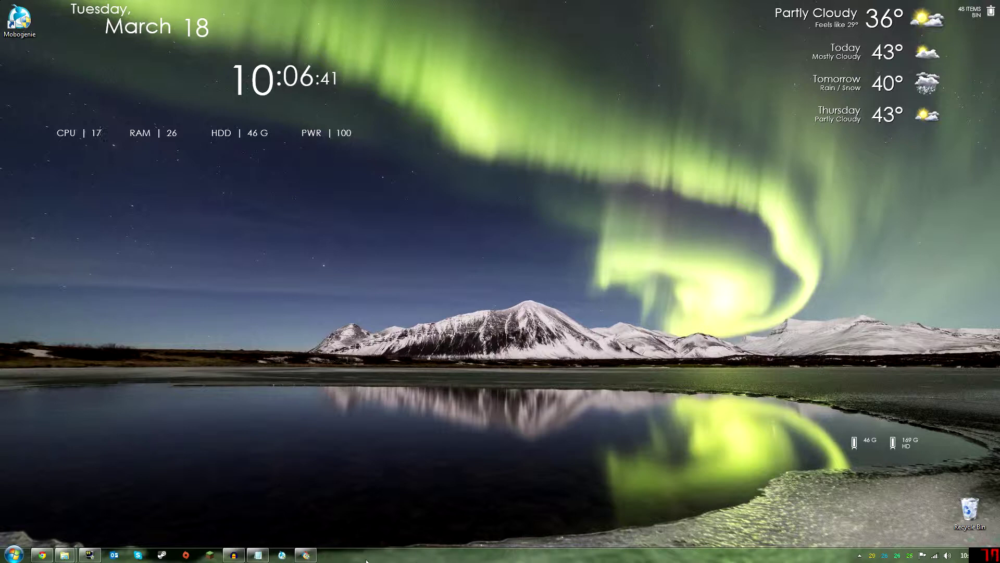
# Bring up SUPER and the Explorer window with the .wav search results, moving the Explorer window aside
pyautogui.click(307, 555)
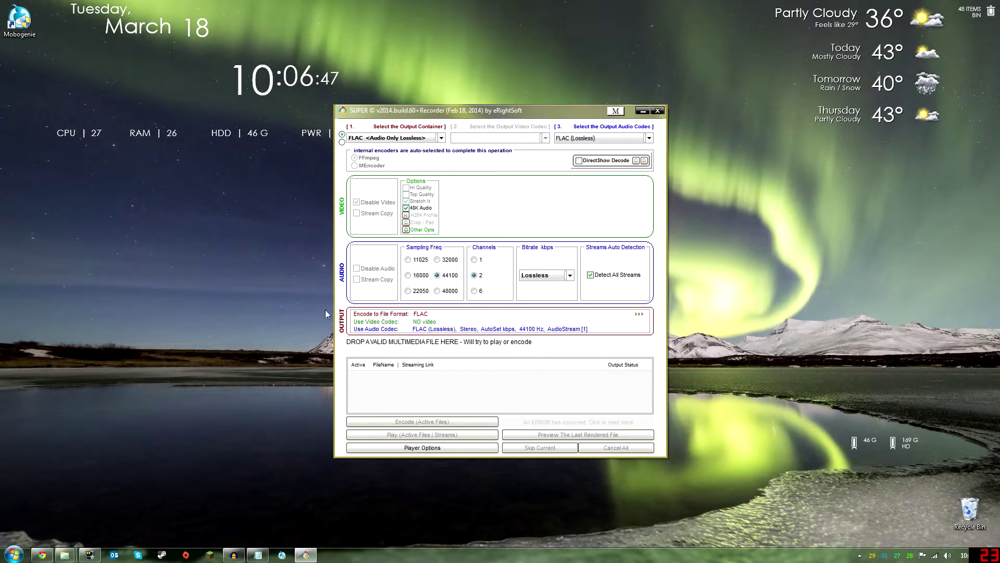
pyautogui.click(68, 555)
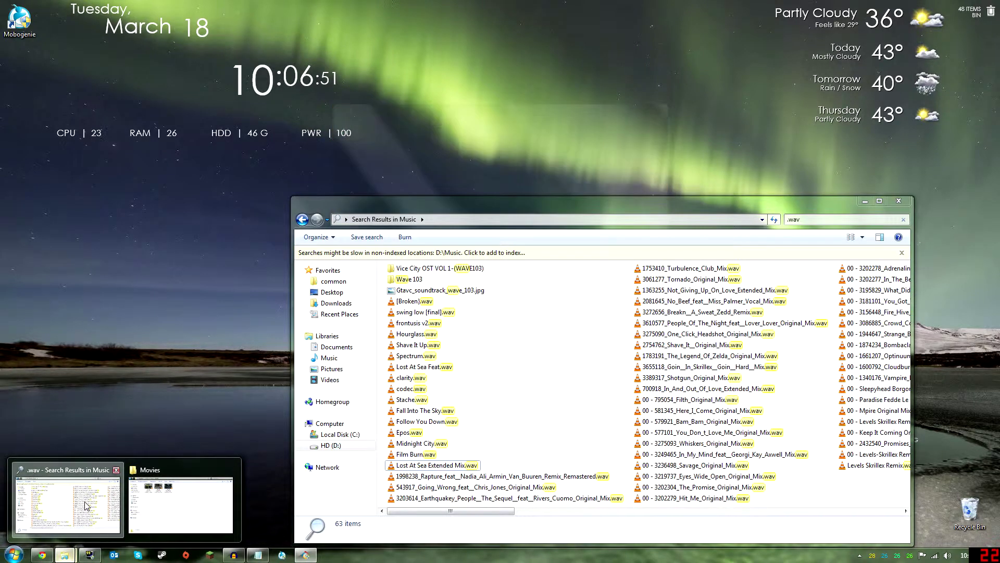
pyautogui.click(84, 503)
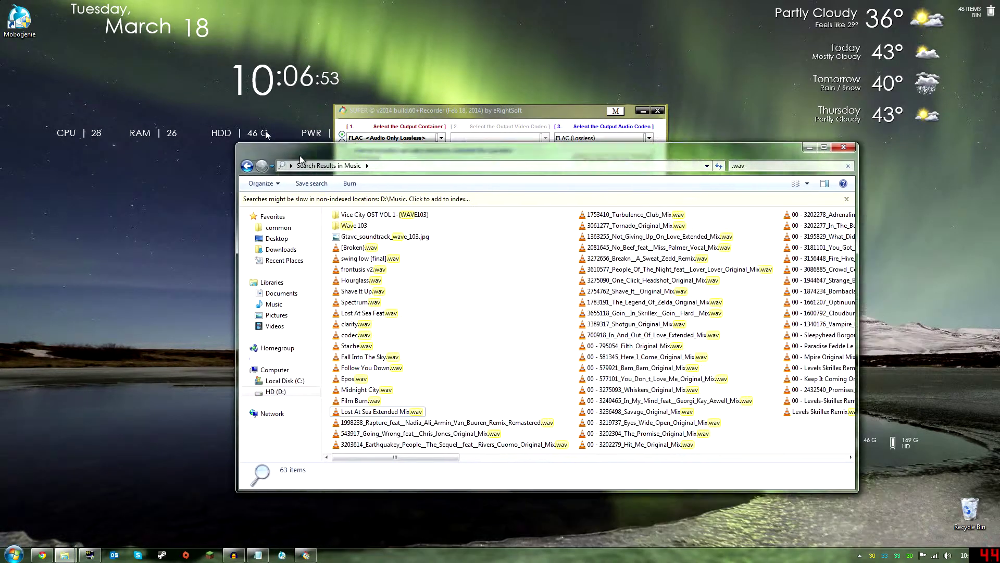
pyautogui.moveTo(357, 209); pyautogui.dragTo(215, 76)
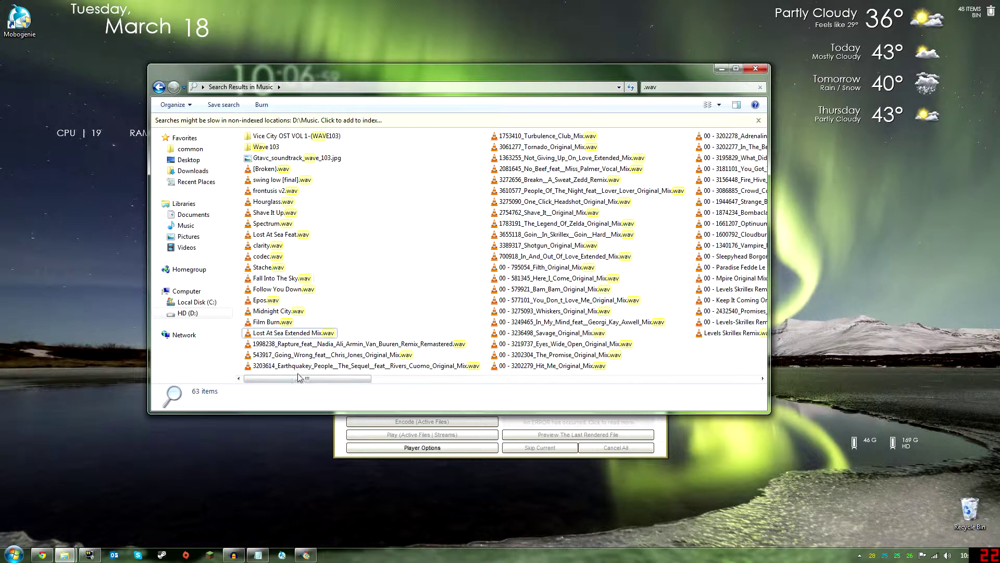
# Select all the .wav audio files in the Music search results, leaving out the folders and the image
pyautogui.moveTo(309, 383); pyautogui.dragTo(404, 399)
pyautogui.click(265, 170)
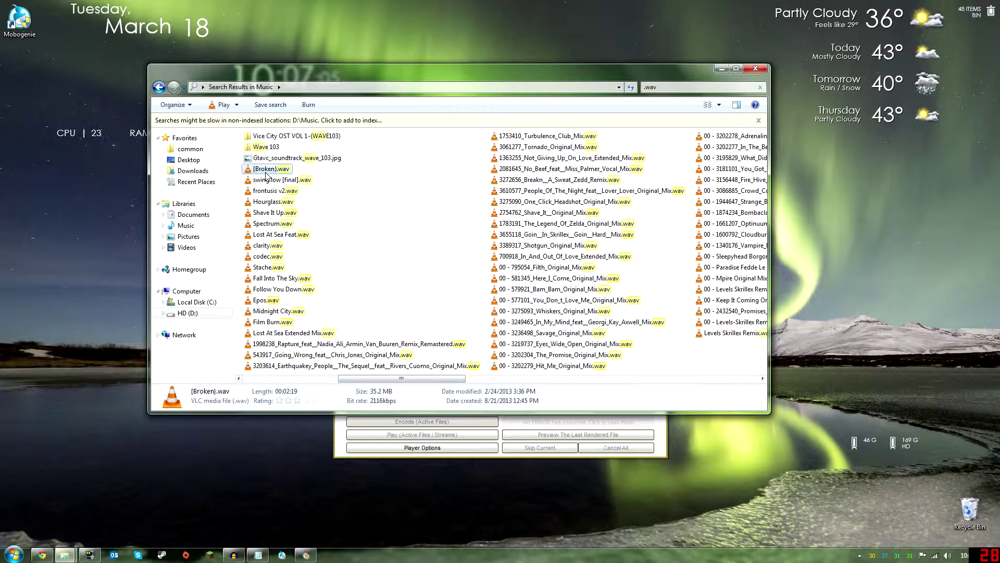
pyautogui.click(471, 380)
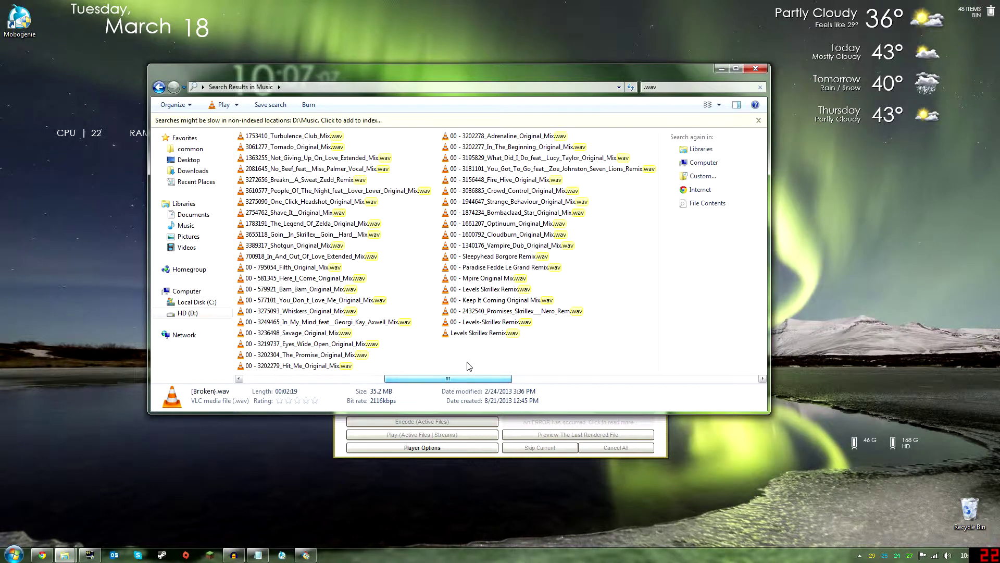
pyautogui.hotkey('ctrl', 'a')
pyautogui.moveTo(448, 379); pyautogui.dragTo(337, 352)
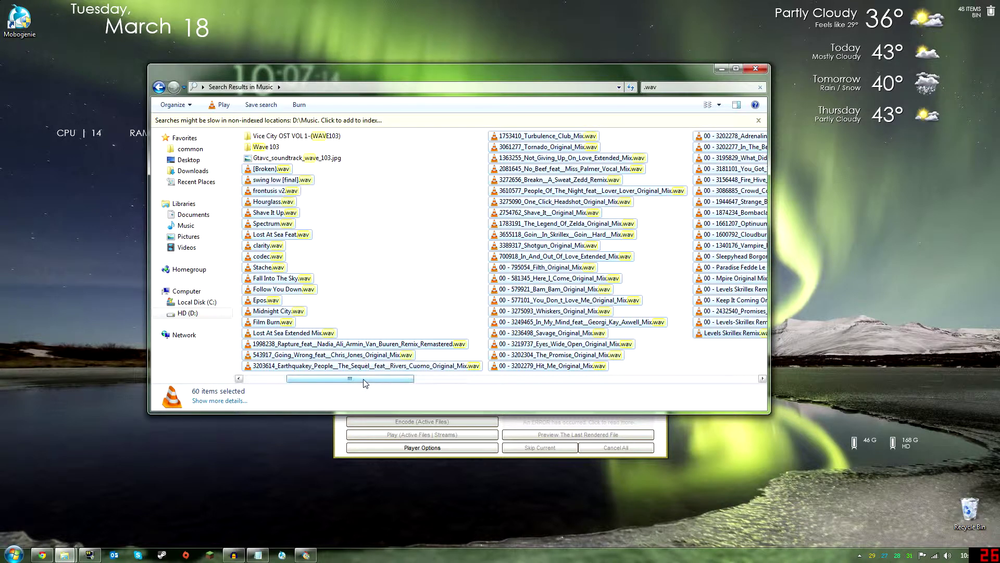
pyautogui.moveTo(364, 380); pyautogui.dragTo(302, 378)
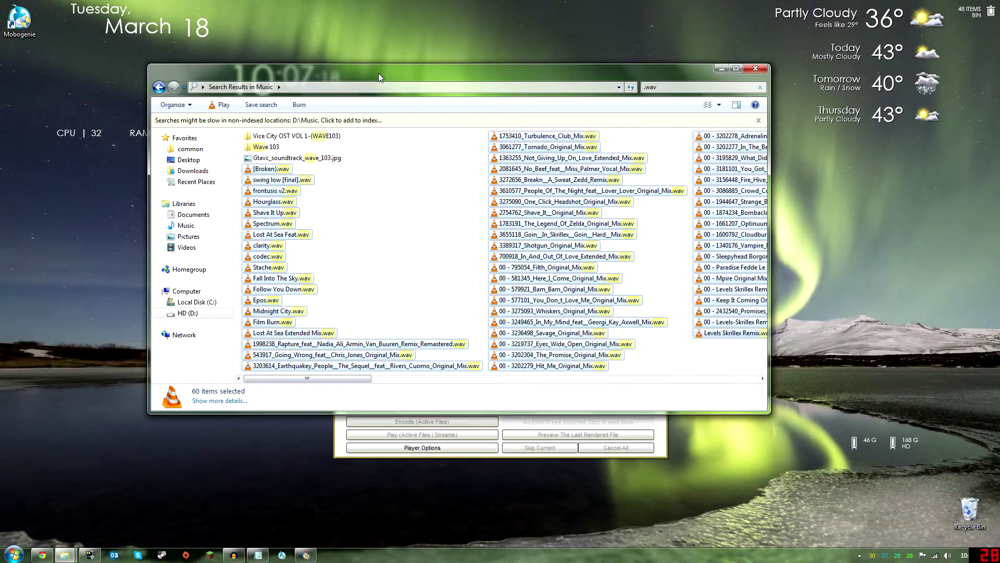
# Arrange the search results beside SUPER, add the selected .wav files to its job list, and close the Multimedia Analysis Box
pyautogui.moveTo(379, 73); pyautogui.dragTo(728, 293)
pyautogui.moveTo(469, 111); pyautogui.dragTo(100, 33)
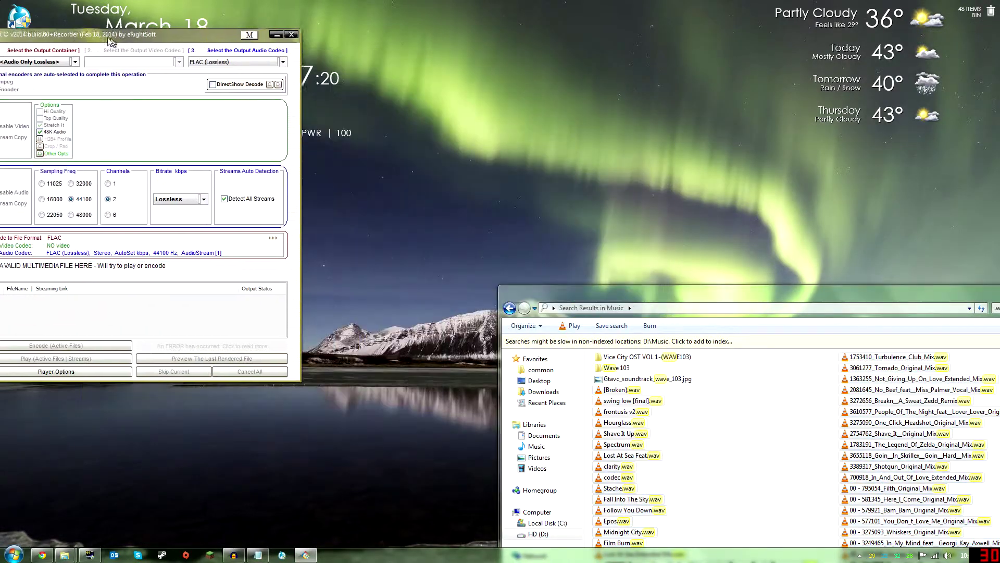
pyautogui.moveTo(549, 286); pyautogui.dragTo(428, 24)
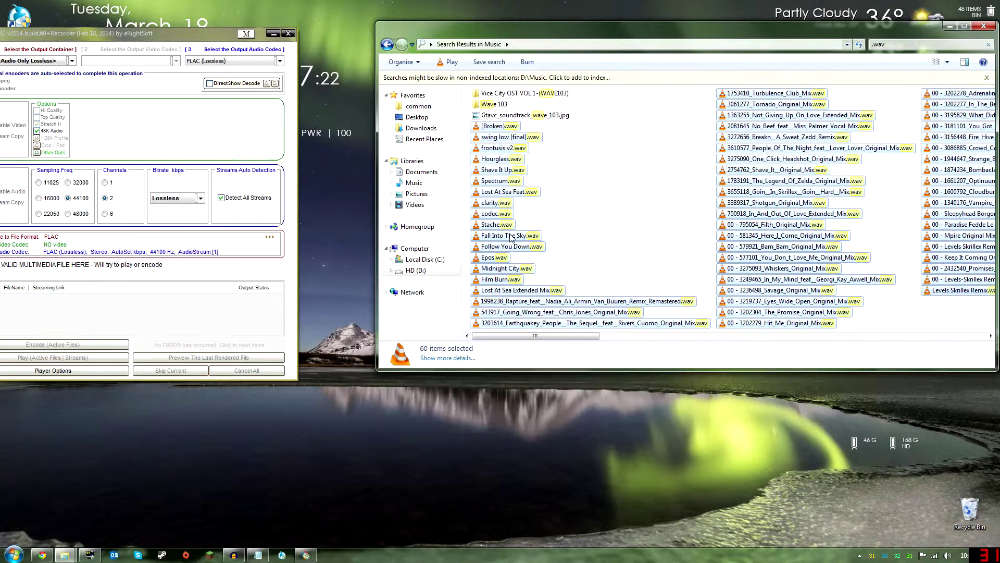
pyautogui.moveTo(492, 217); pyautogui.dragTo(183, 314)
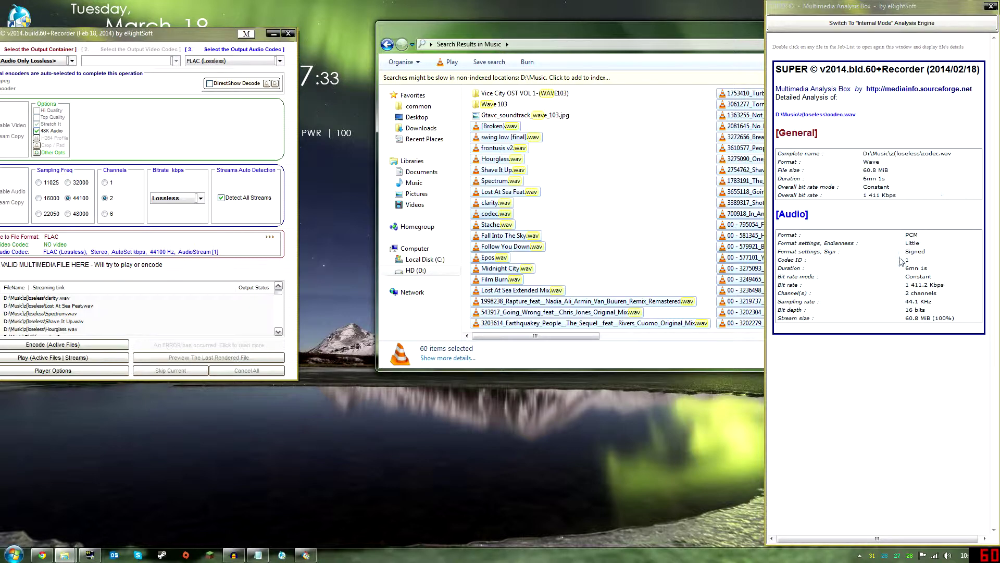
pyautogui.click(989, 6)
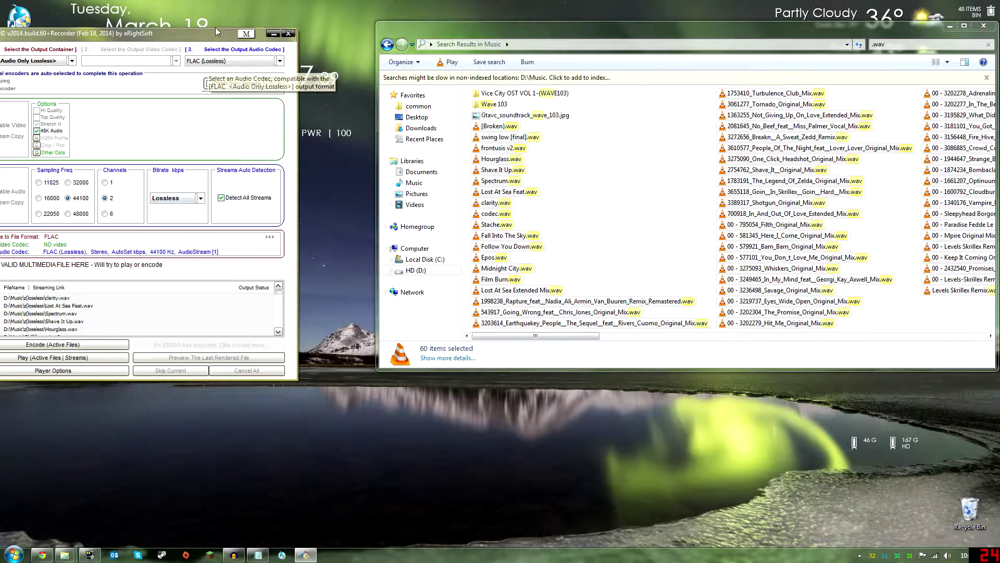
# Move the SUPER window to the middle of the screen and choose FLAC <Audio Only Lossless> as the output container
pyautogui.moveTo(195, 37); pyautogui.dragTo(530, 117)
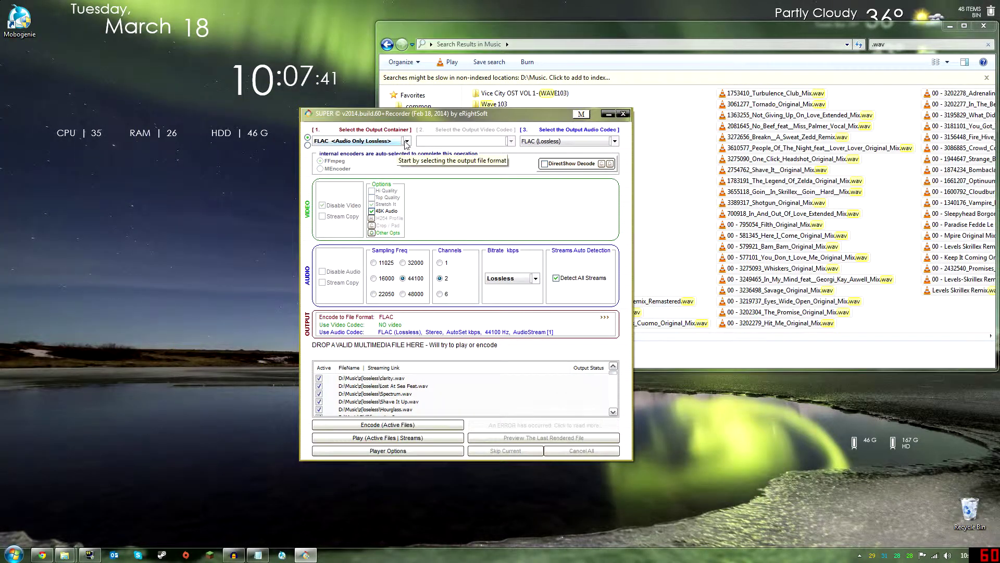
pyautogui.click(406, 141)
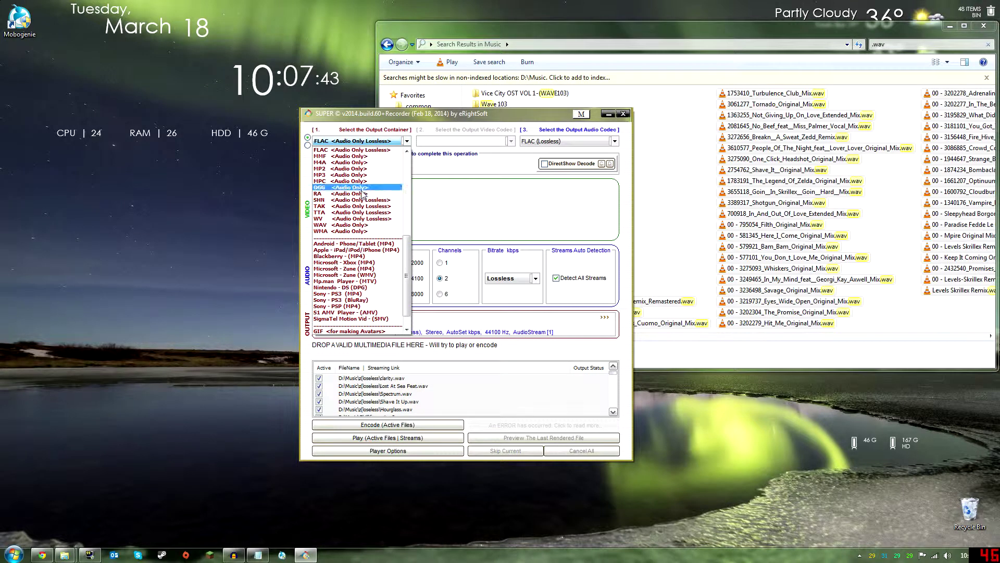
pyautogui.click(361, 150)
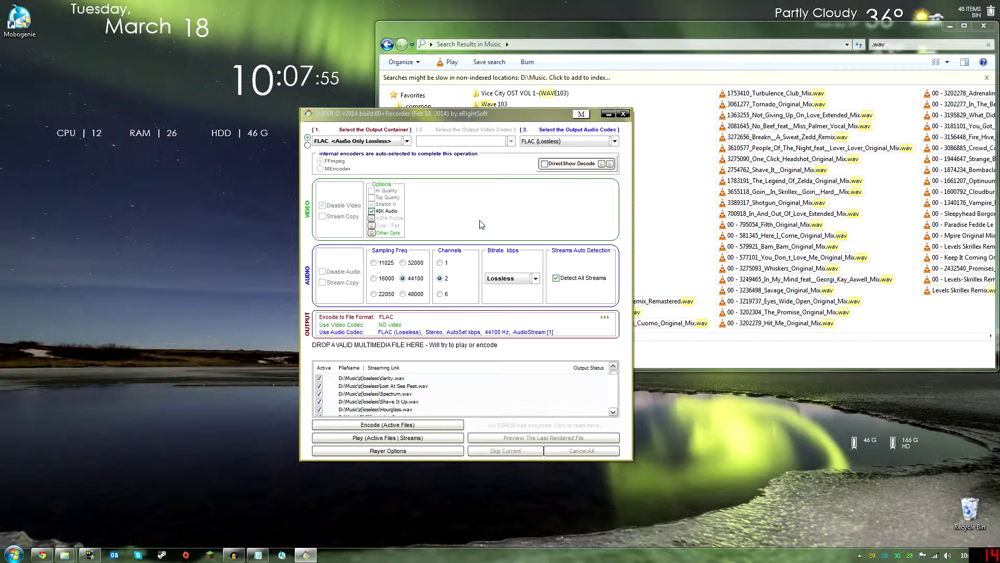
# View SUPER's Output File Saving Management options and discard all changes
pyautogui.moveTo(536, 393)
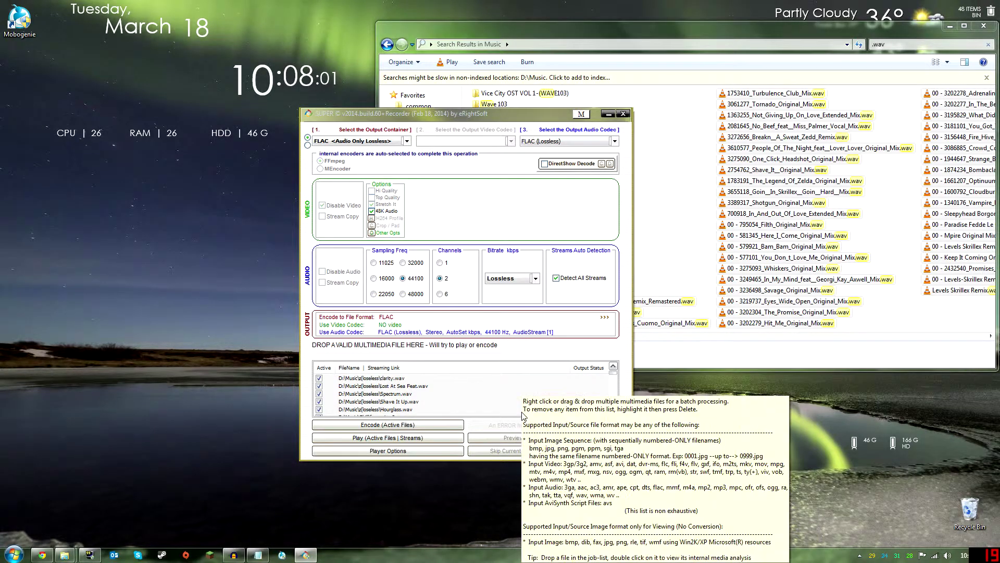
pyautogui.rightClick(548, 386)
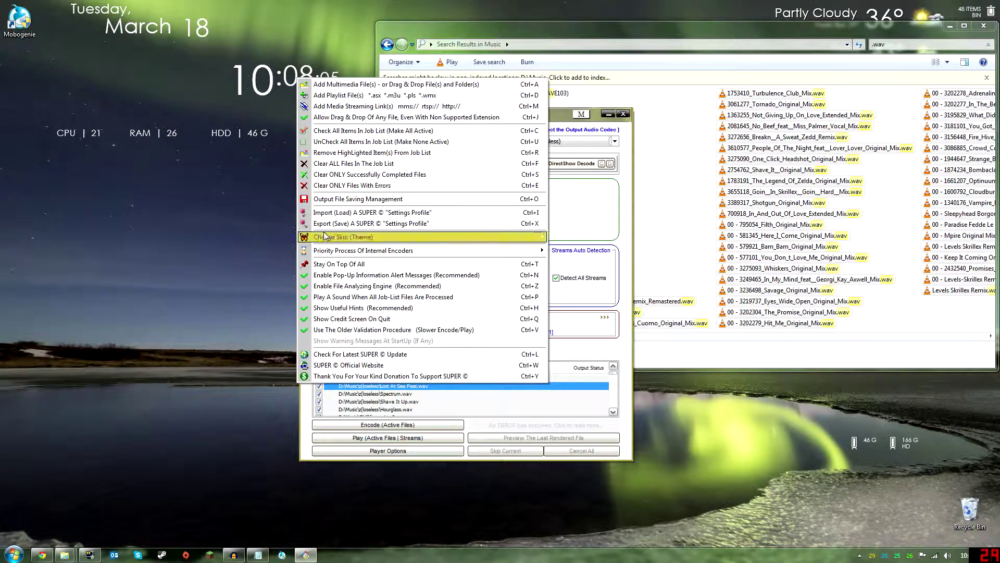
pyautogui.click(324, 199)
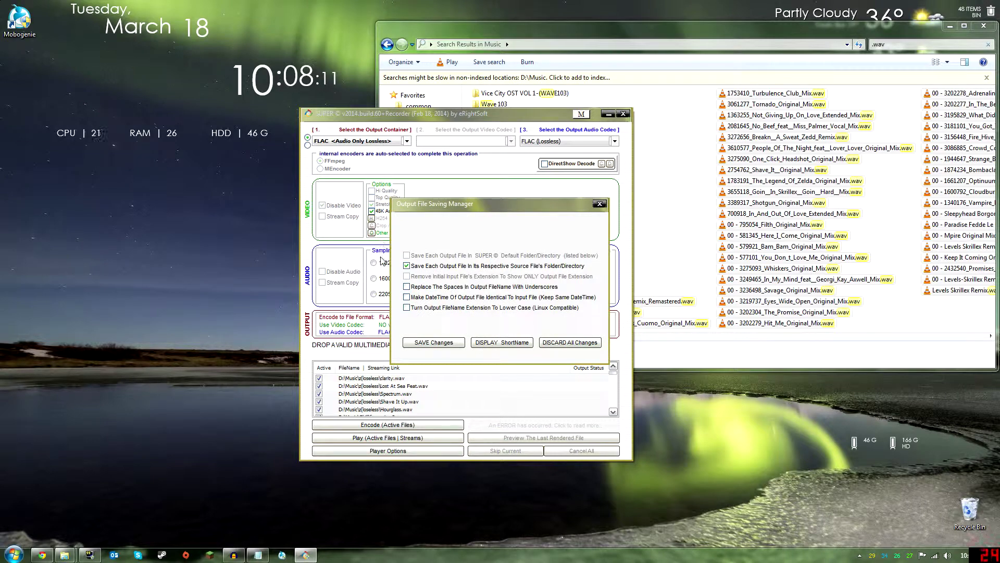
pyautogui.click(571, 342)
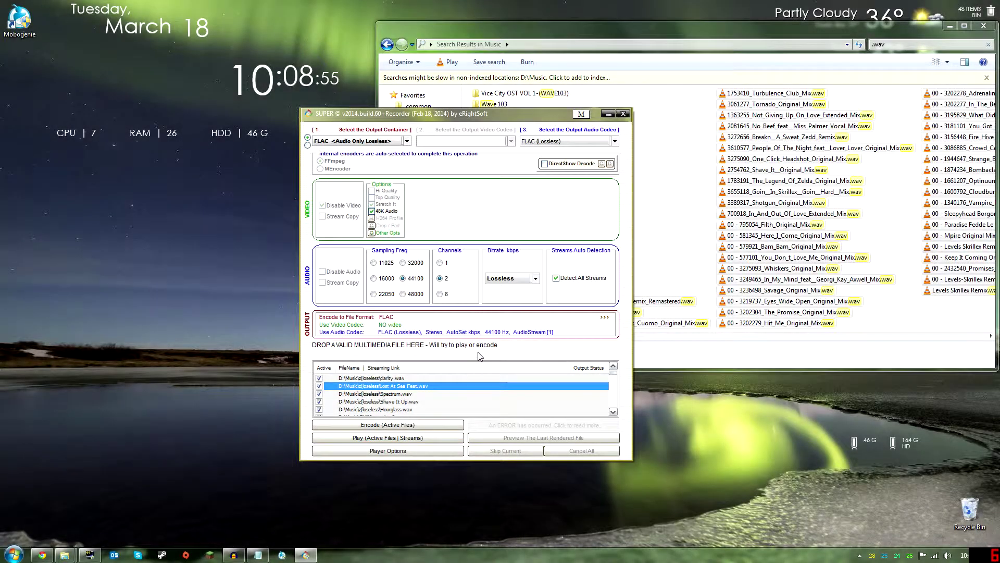
# In Output File Saving Management, create a new folder on the Desktop as the output location and save the changes
pyautogui.rightClick(516, 350)
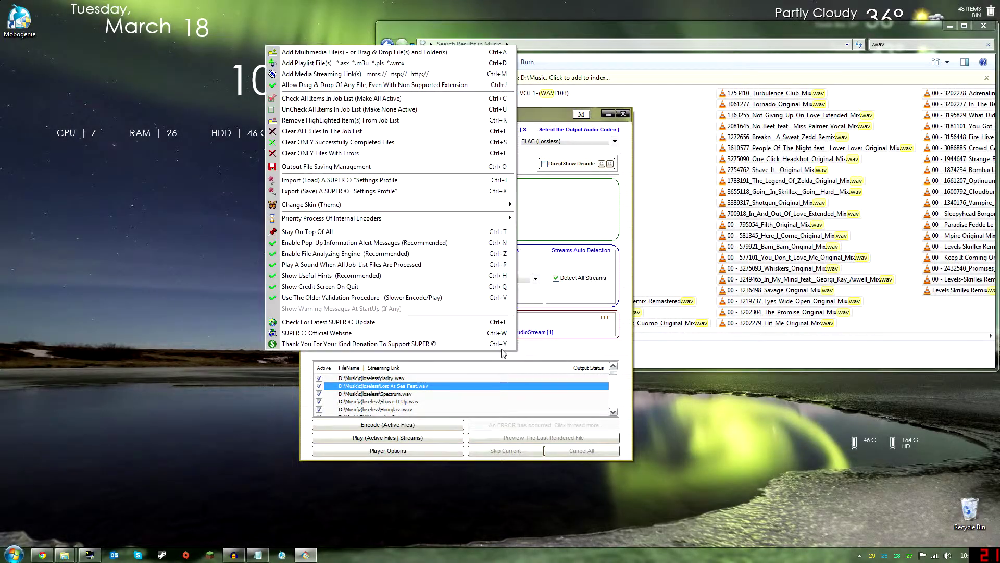
pyautogui.click(369, 168)
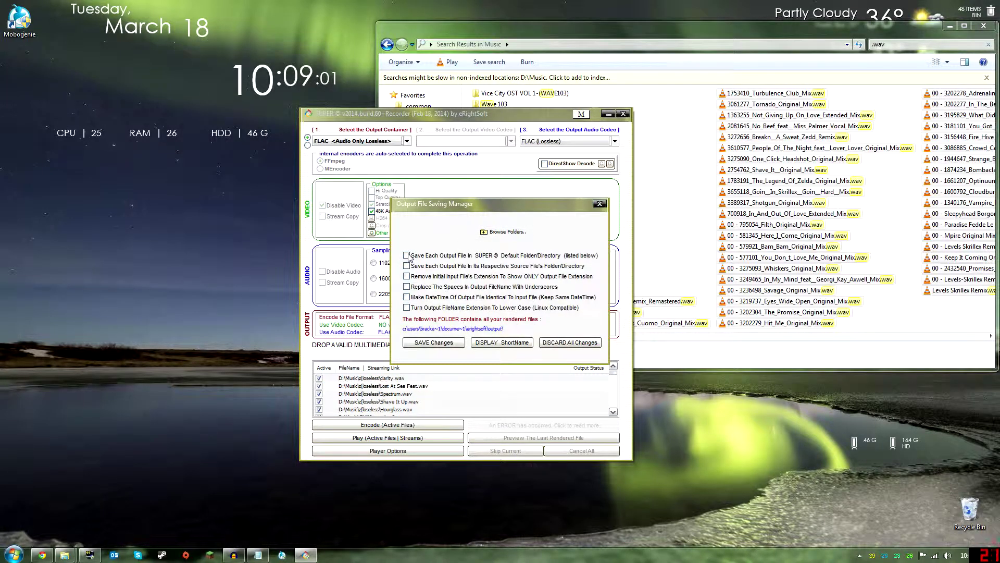
pyautogui.click(407, 256)
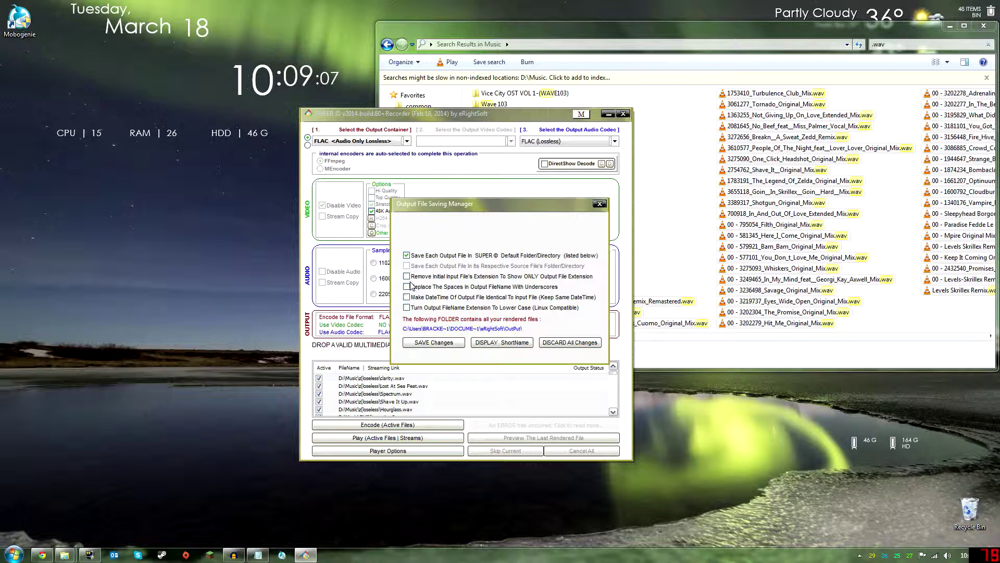
pyautogui.click(407, 256)
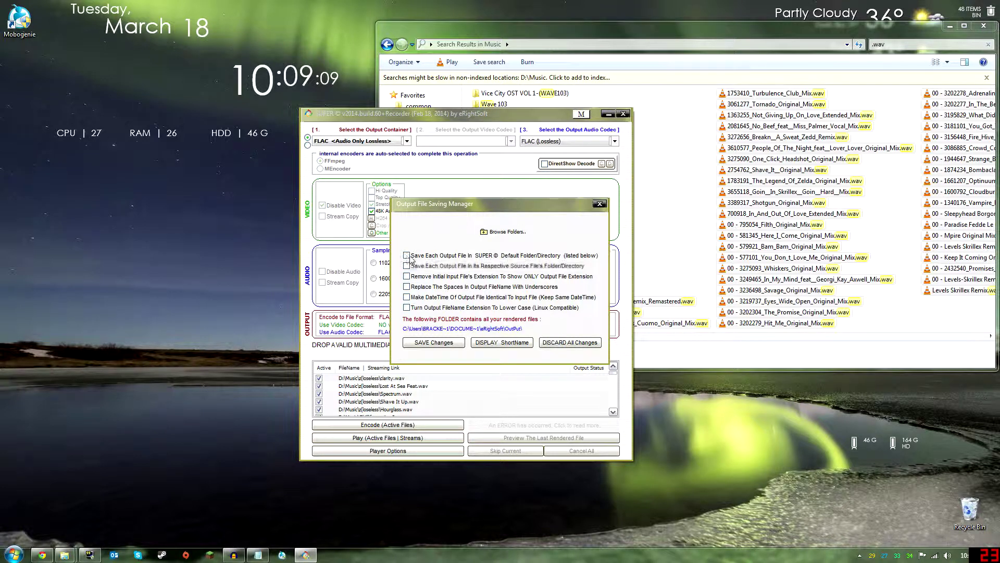
pyautogui.click(502, 233)
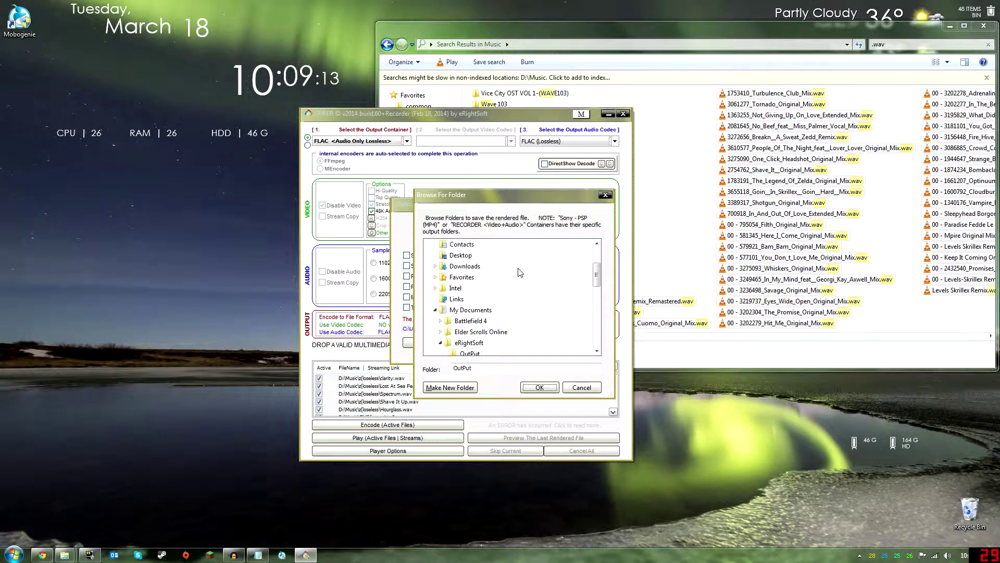
pyautogui.click(459, 256)
pyautogui.click(451, 387)
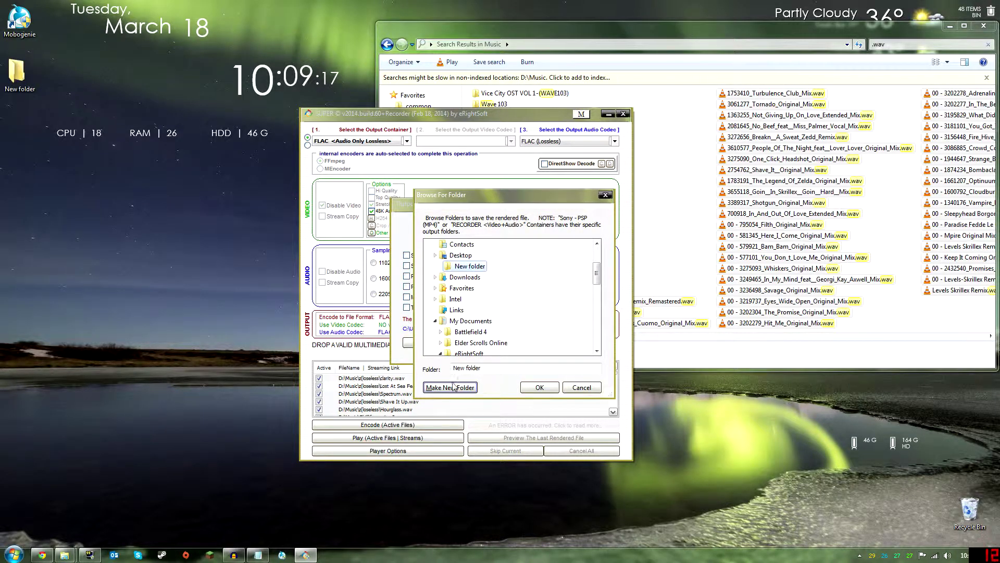
pyautogui.click(536, 389)
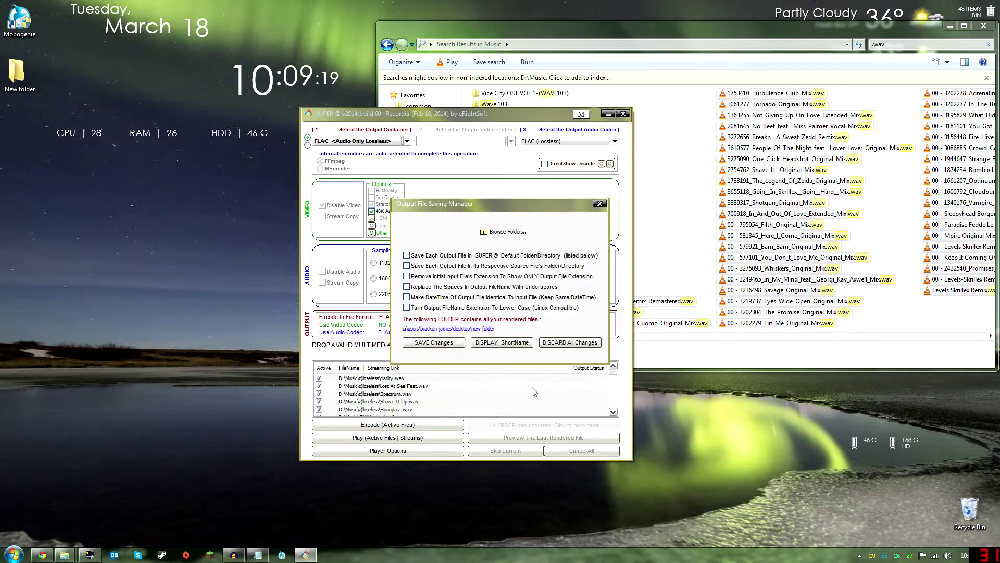
pyautogui.click(445, 341)
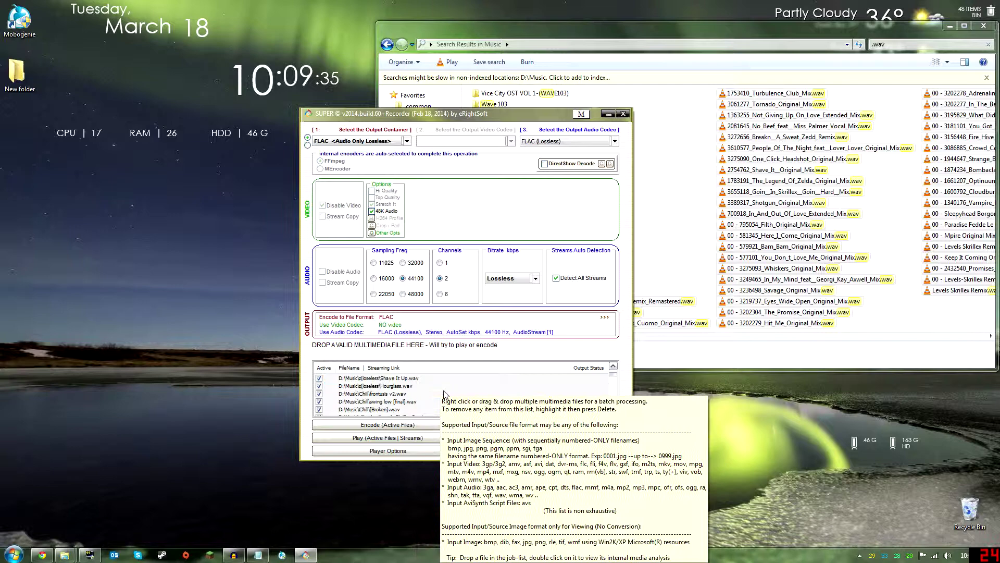
# Look through the job list and encode all the active .wav files to FLAC
pyautogui.scroll(-5, 445, 396)
pyautogui.scroll(4, 445, 396)
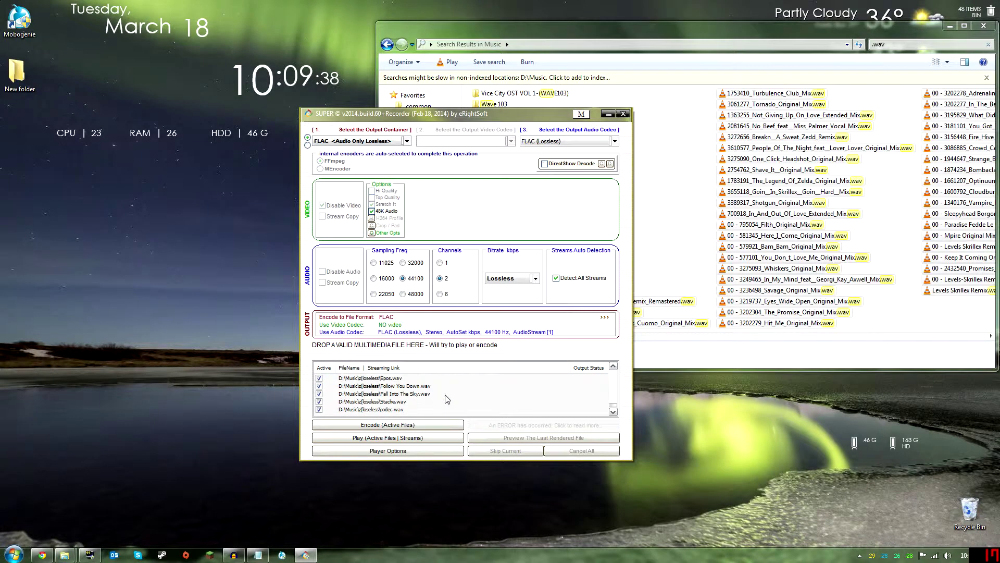
pyautogui.scroll(2, 447, 399)
pyautogui.click(446, 386)
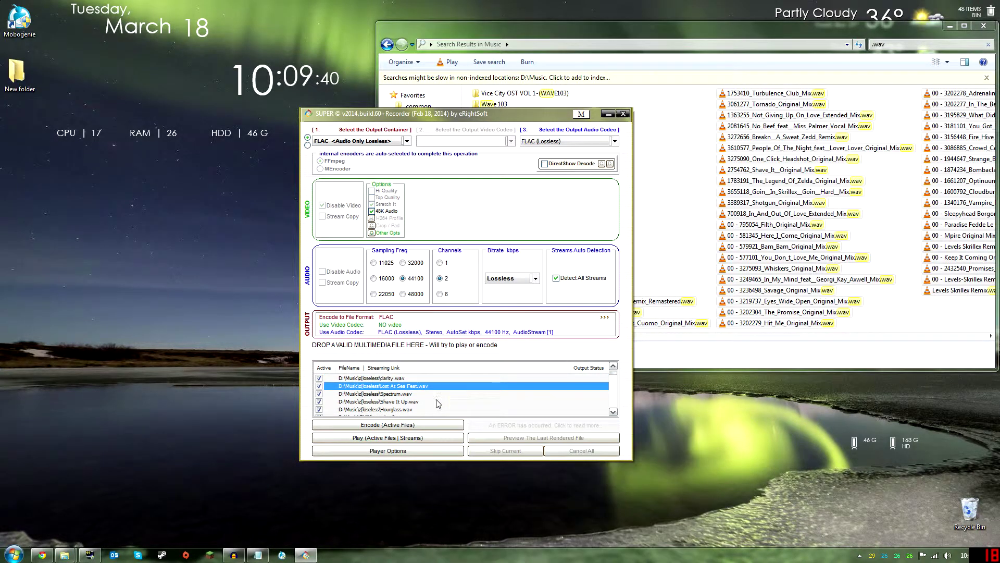
pyautogui.click(399, 424)
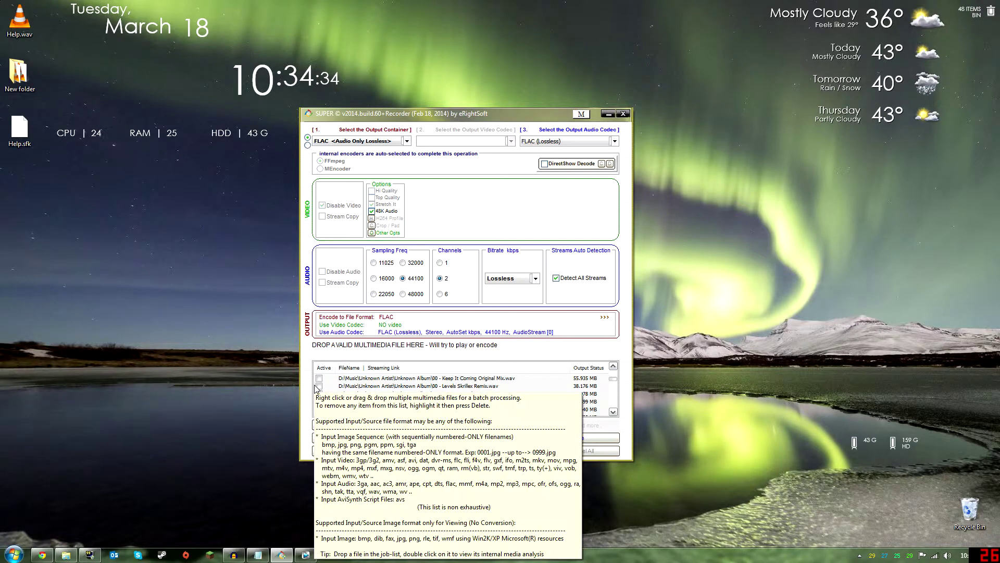
# Review the output status of the encoded files in the job list
pyautogui.click(613, 412)
pyautogui.scroll(-3, 589, 403)
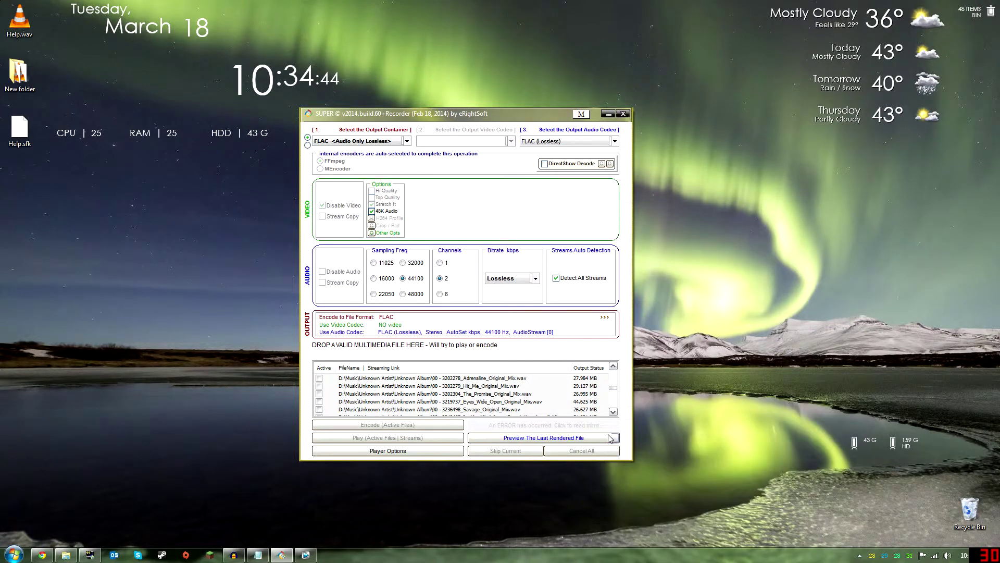
pyautogui.click(614, 411)
pyautogui.scroll(-4, 614, 411)
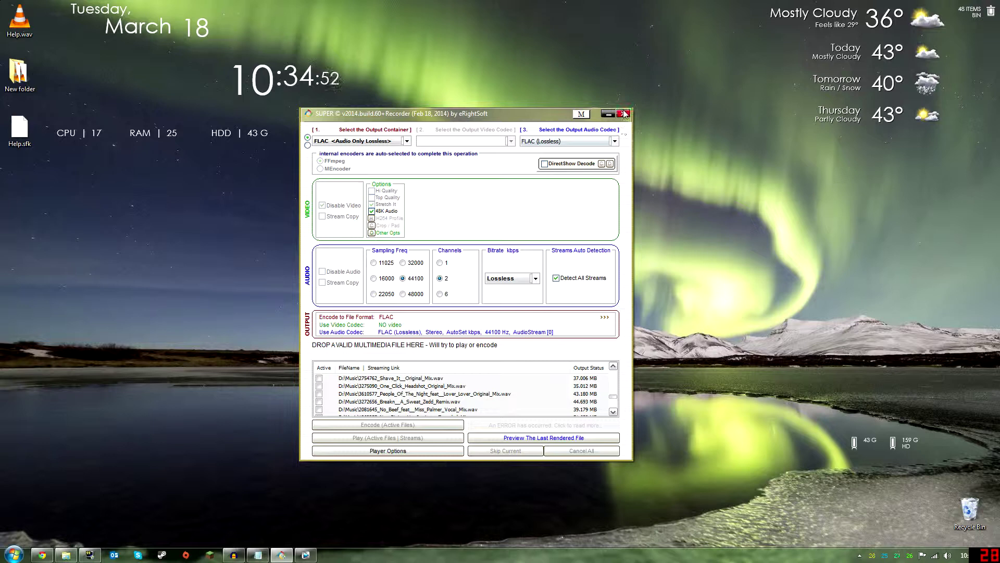
# Quit SUPER, close its credits screen, and dismiss the Mobogenie uninstall message
pyautogui.click(623, 114)
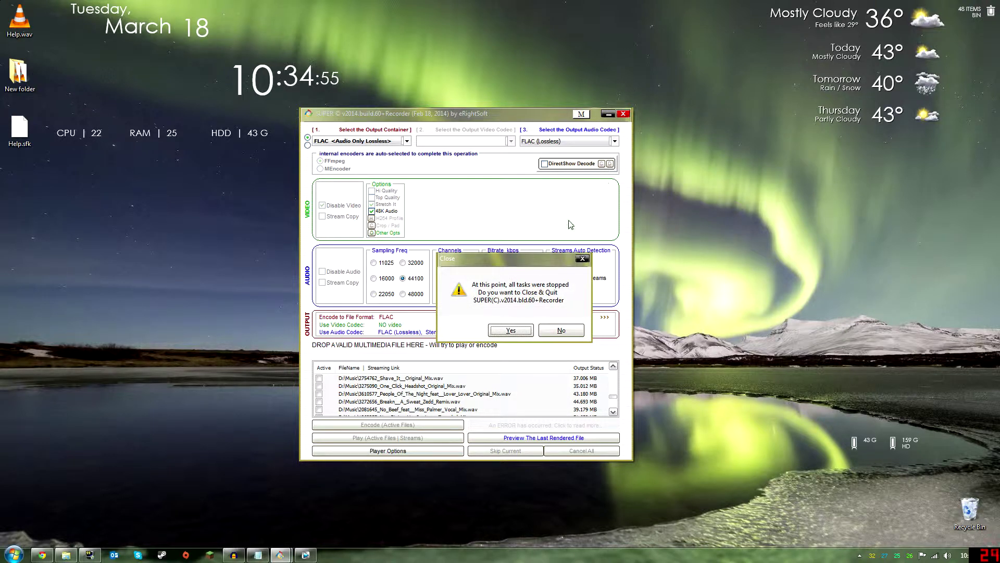
pyautogui.click(510, 331)
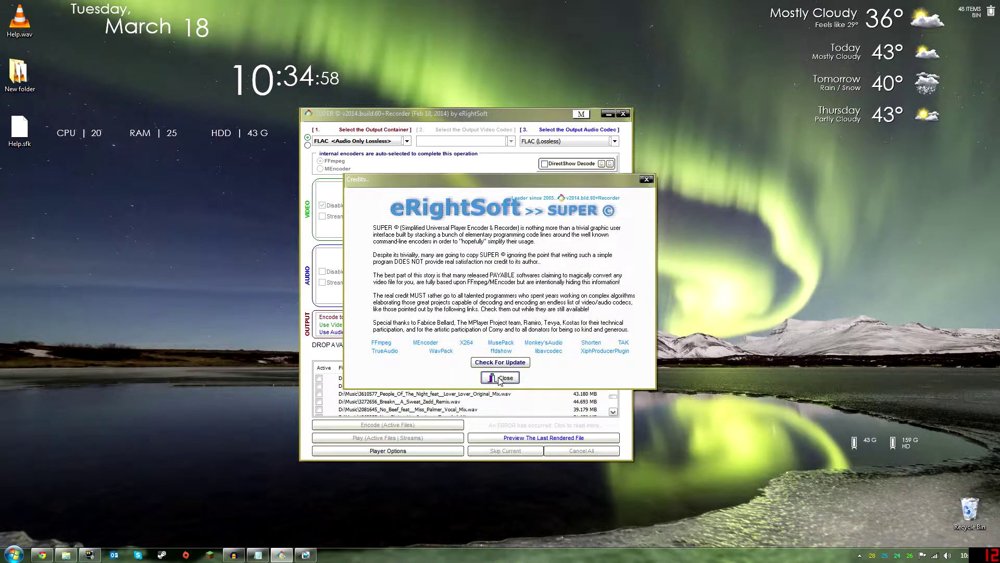
pyautogui.click(498, 378)
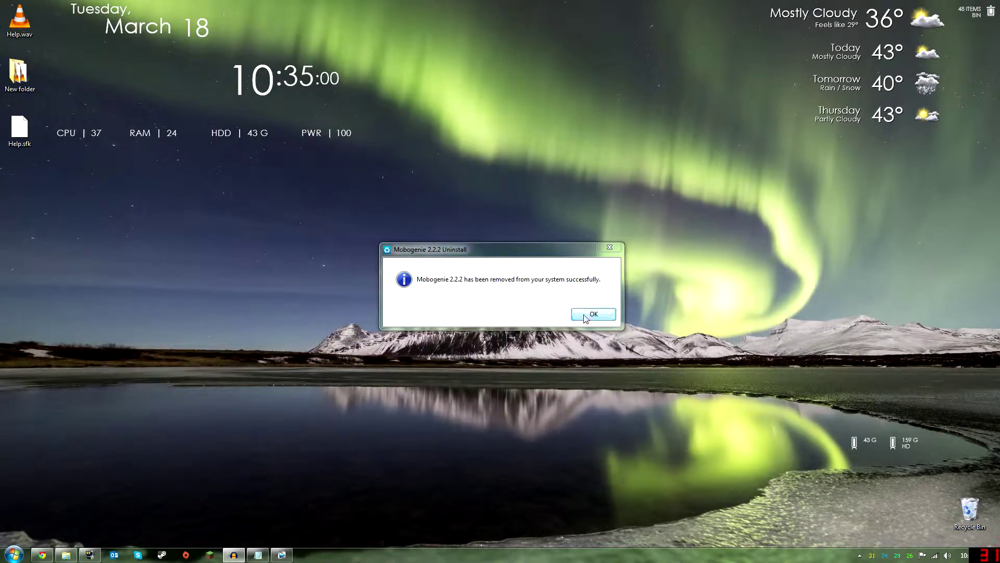
pyautogui.click(593, 314)
# Move New folder to the middle of the desktop, open it, and examine the types and names of the converted files
pyautogui.moveTo(22, 78); pyautogui.dragTo(298, 296)
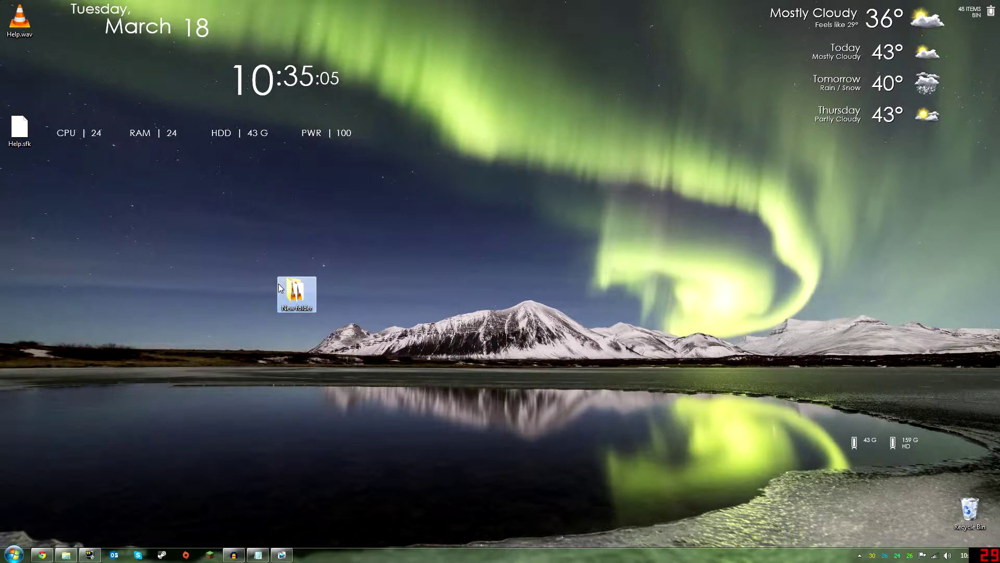
pyautogui.doubleClick(294, 291)
pyautogui.click(365, 69)
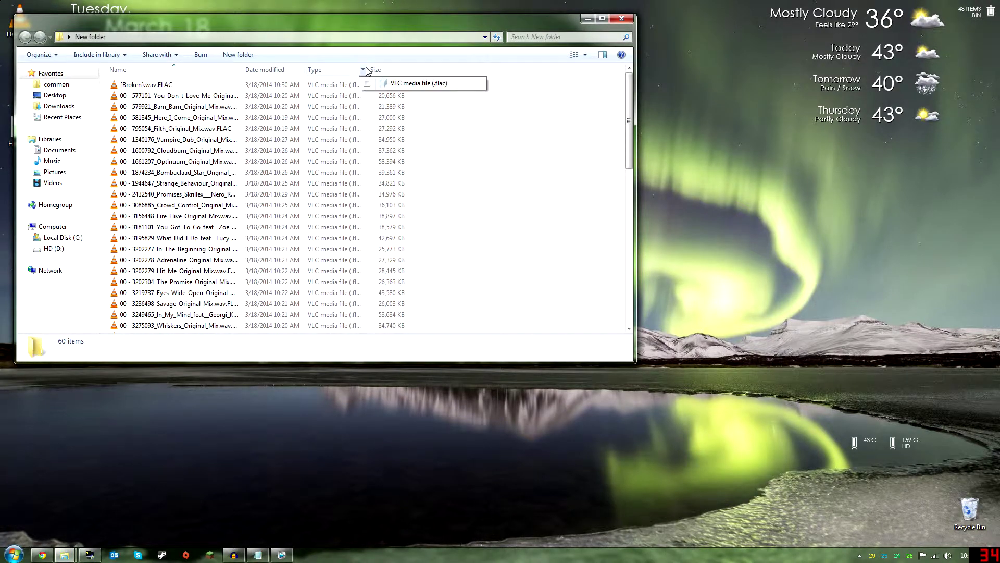
pyautogui.moveTo(367, 66); pyautogui.dragTo(475, 66)
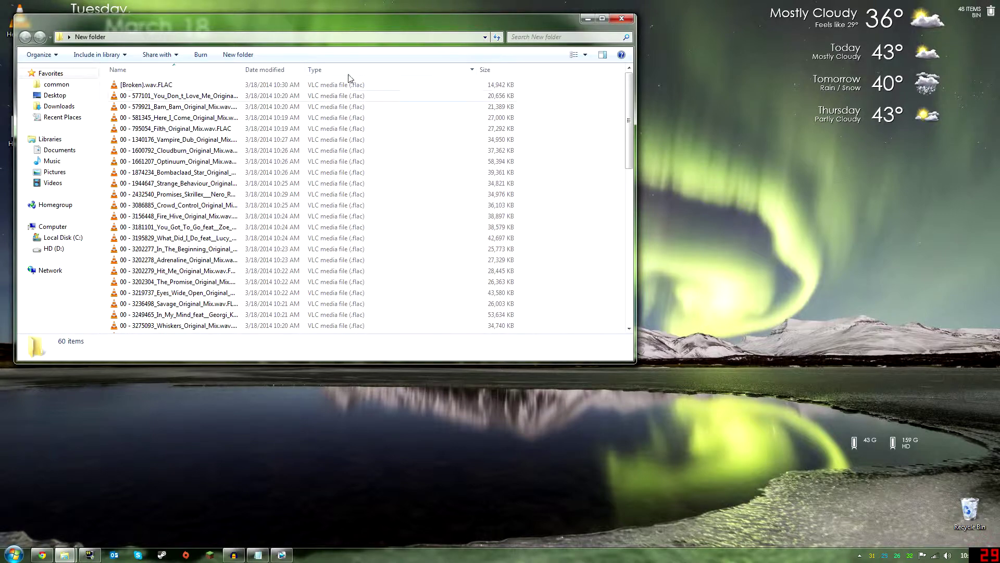
pyautogui.click(151, 84)
pyautogui.scroll(-7, 177, 115)
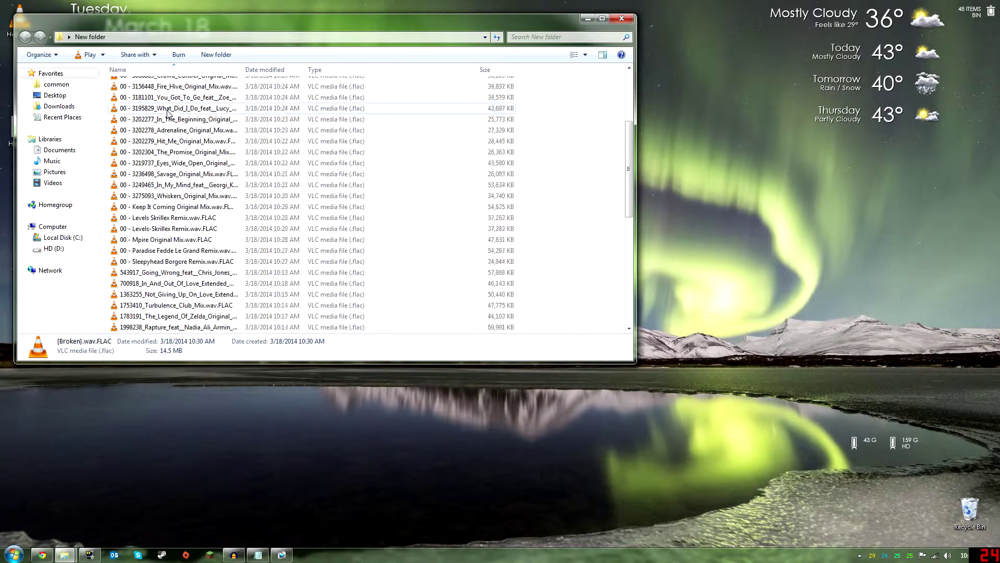
pyautogui.scroll(-6, 167, 115)
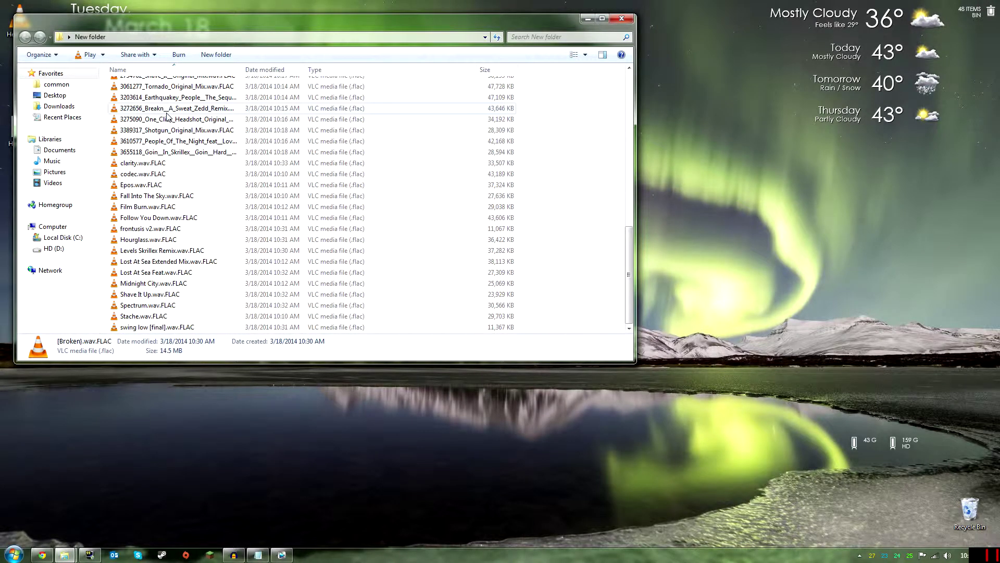